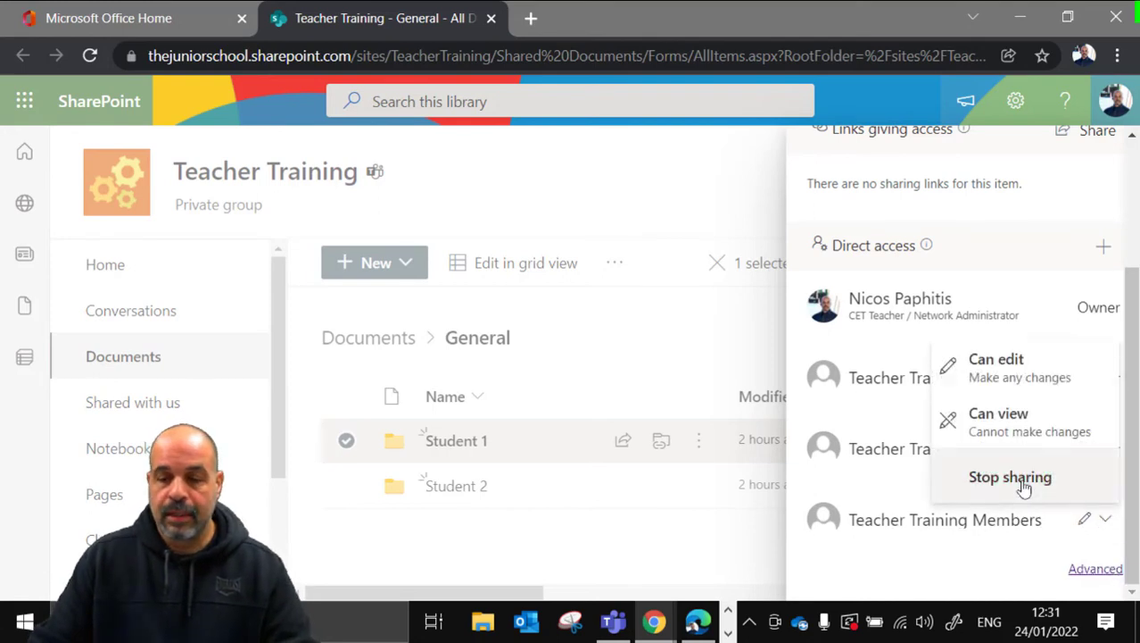
Step: Remove Teacher Training Members' direct access to the Student 1 folder, leaving only the owners
click(945, 353)
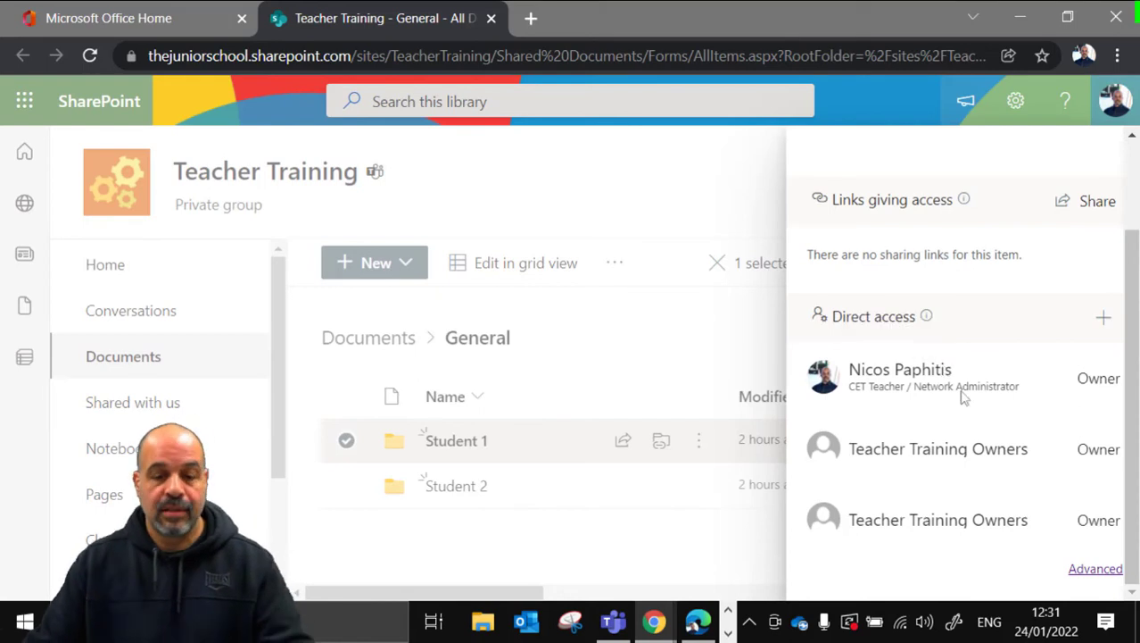
mouse_move(656, 627)
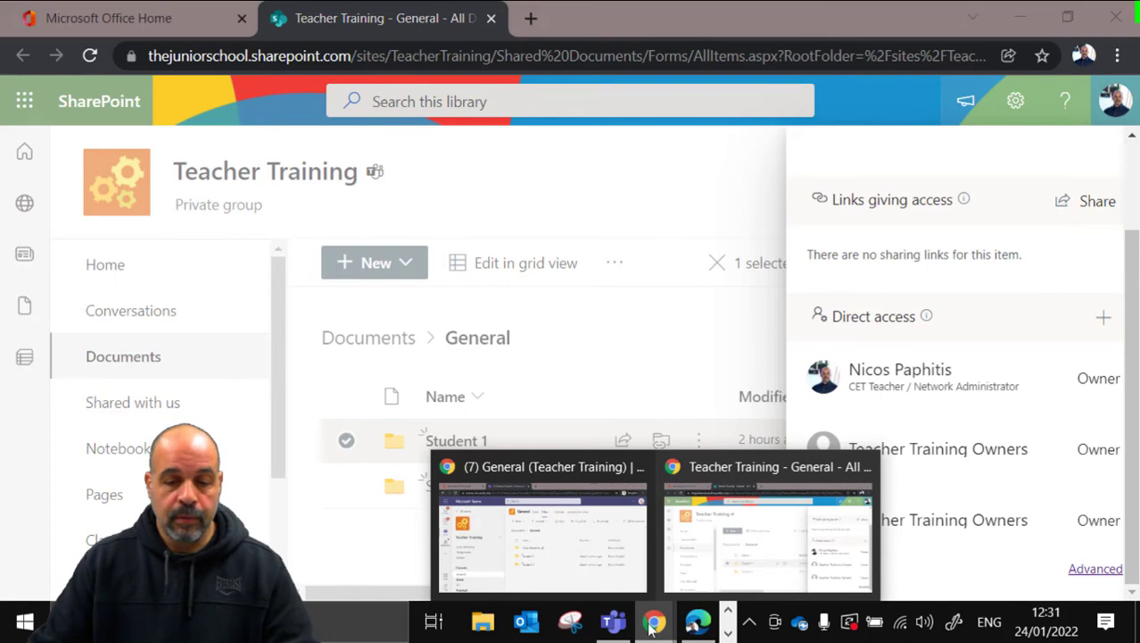
click(589, 536)
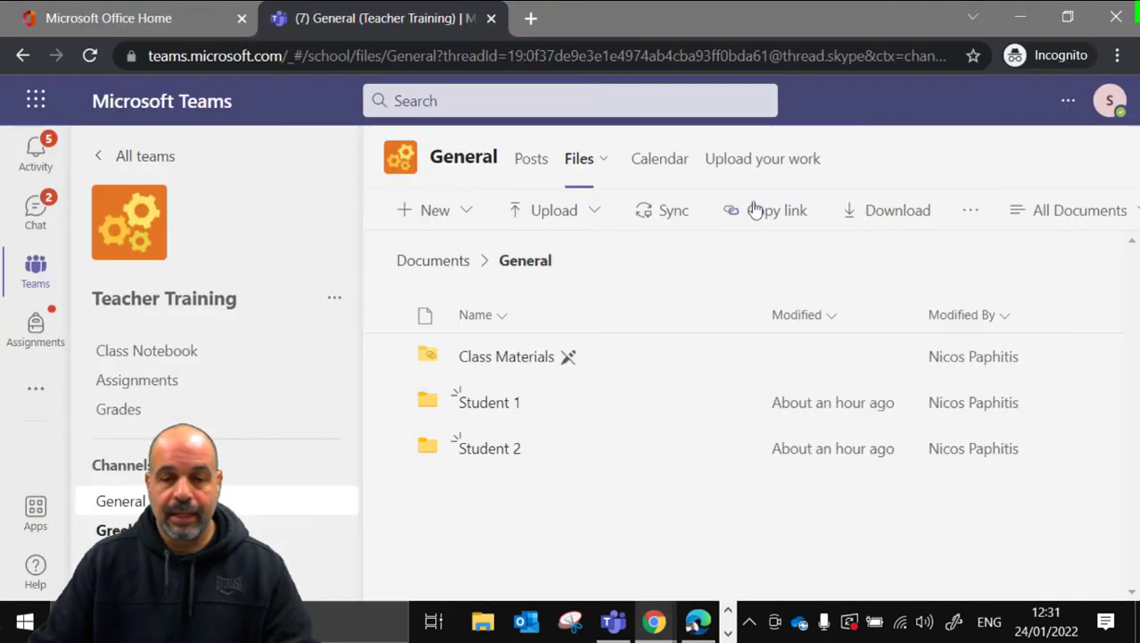
Step: Refresh both students' Teams General files and confirm only Class Materials and Student 2 remain
click(531, 162)
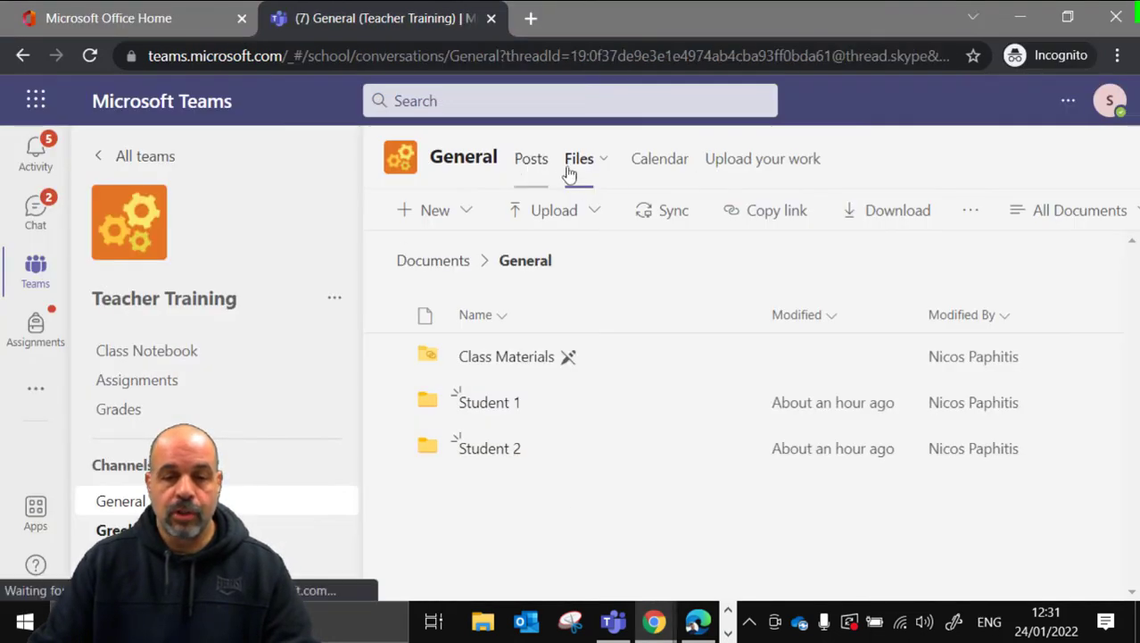
click(577, 162)
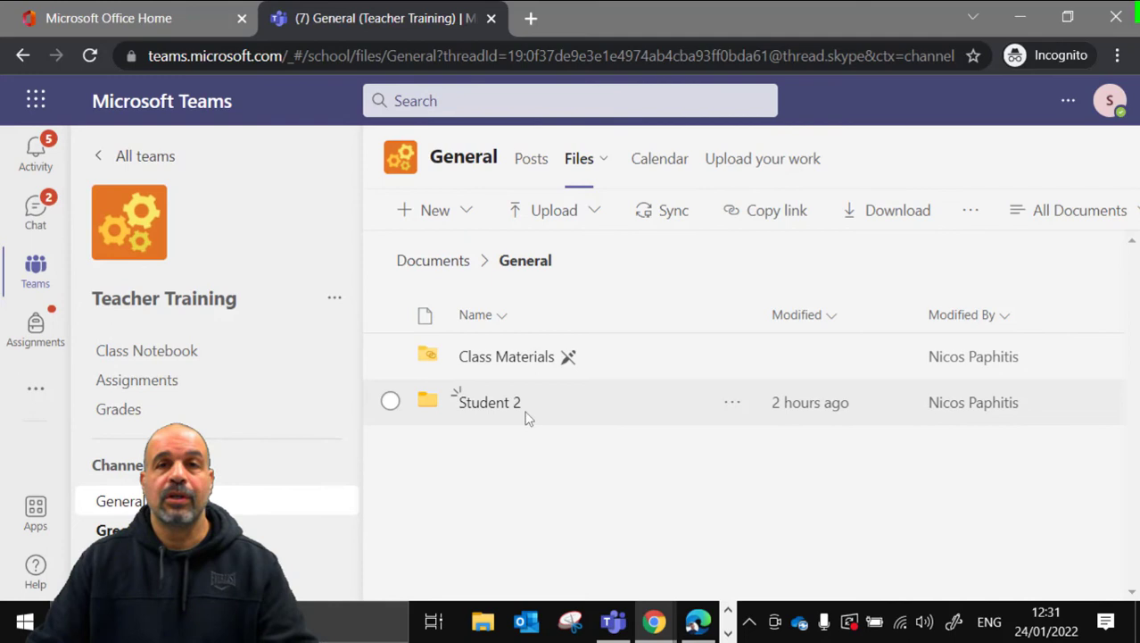
click(698, 621)
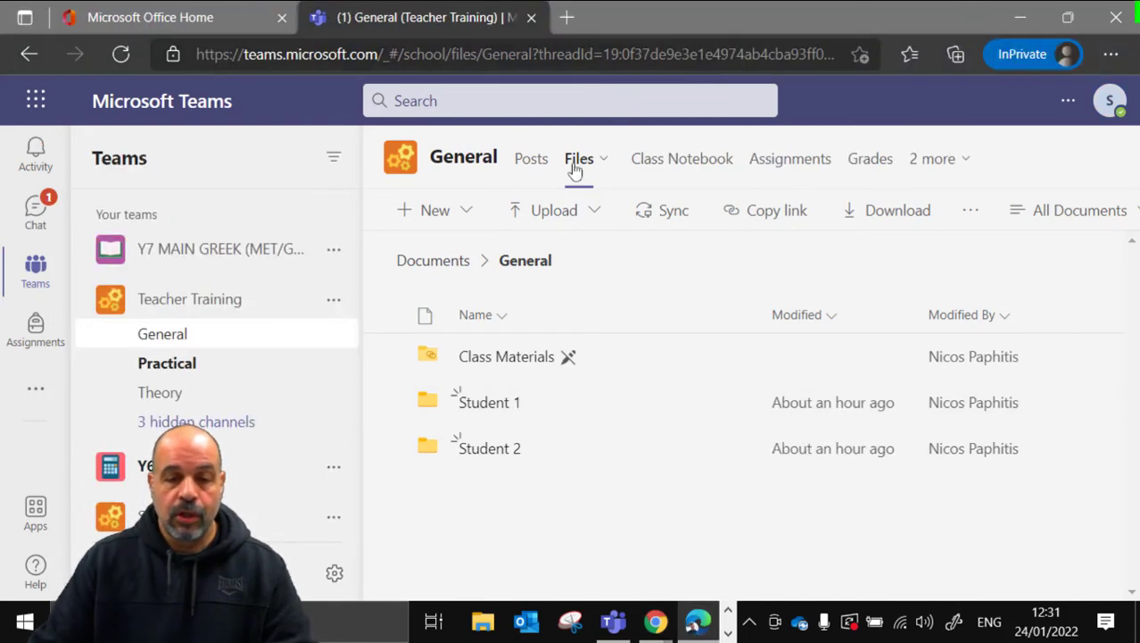
click(527, 159)
click(580, 161)
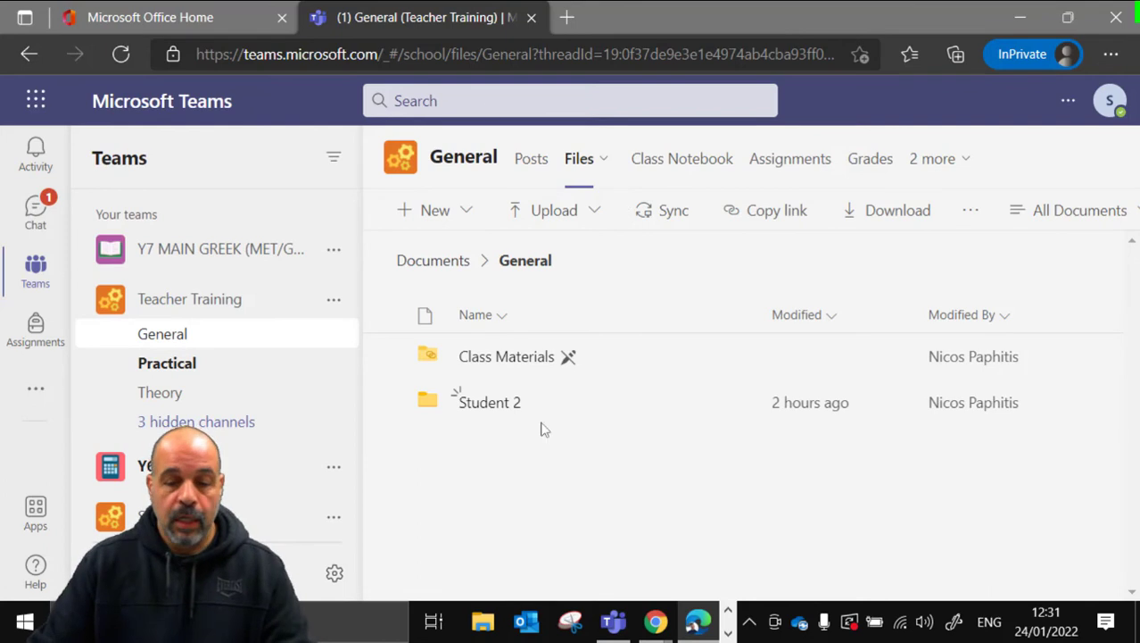
mouse_move(655, 622)
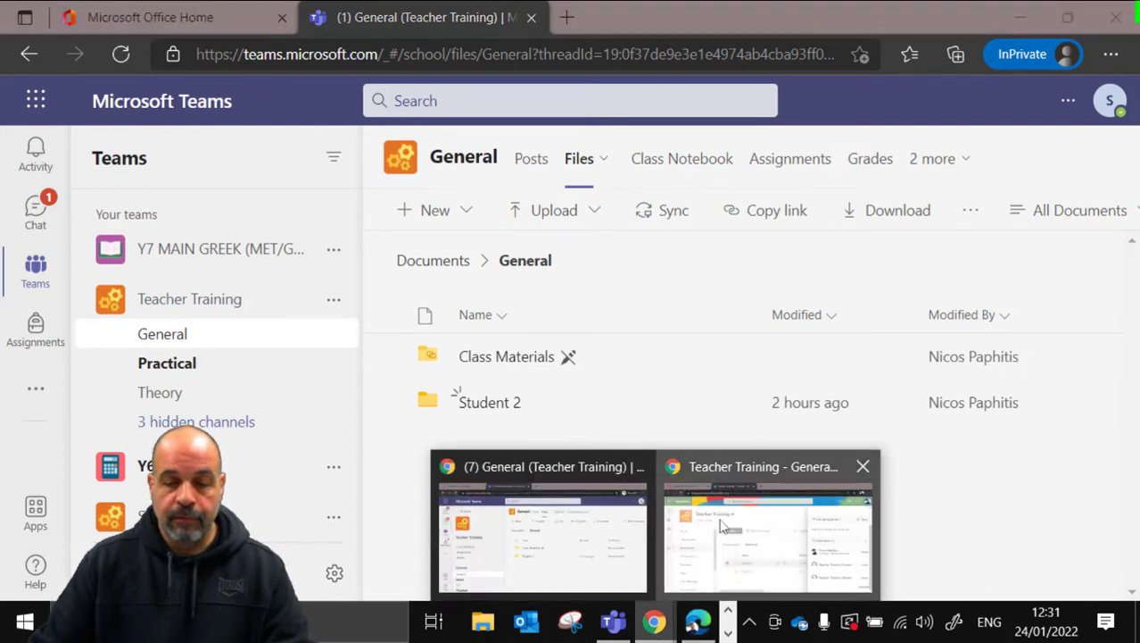
click(723, 528)
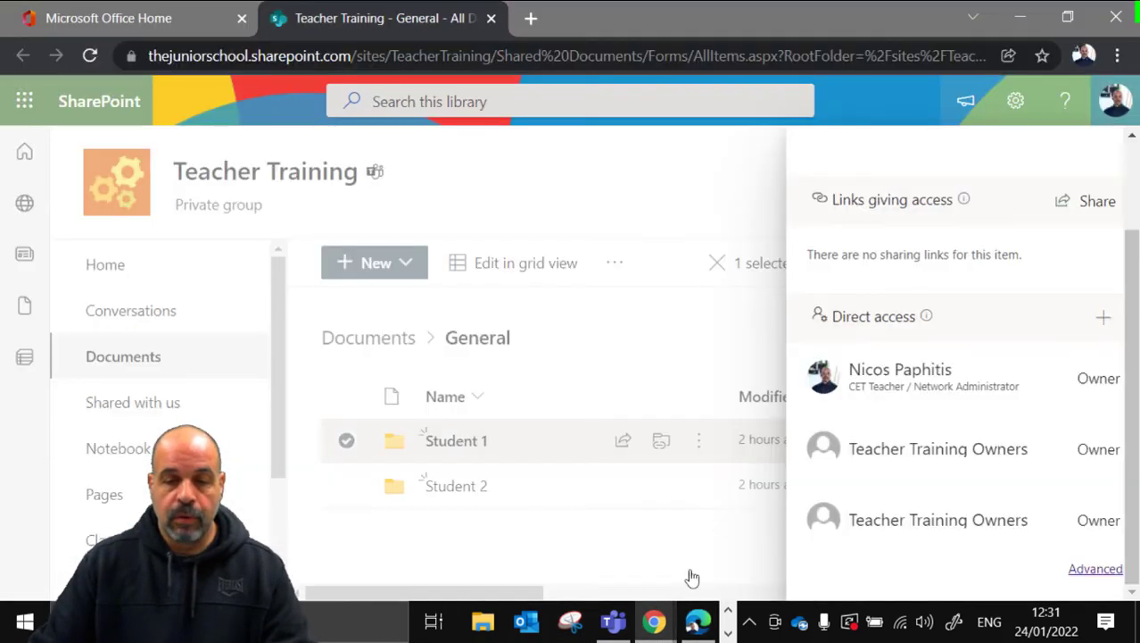
Step: Grant the first student's account access to the Student 1 folder from its advanced permissions page
click(1096, 571)
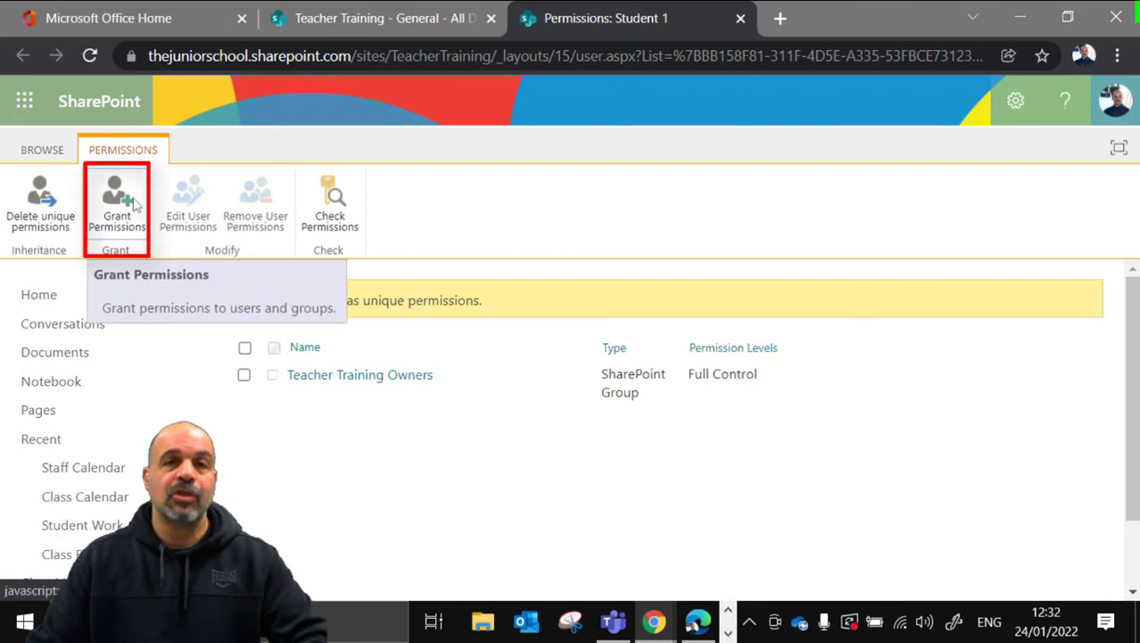
click(130, 202)
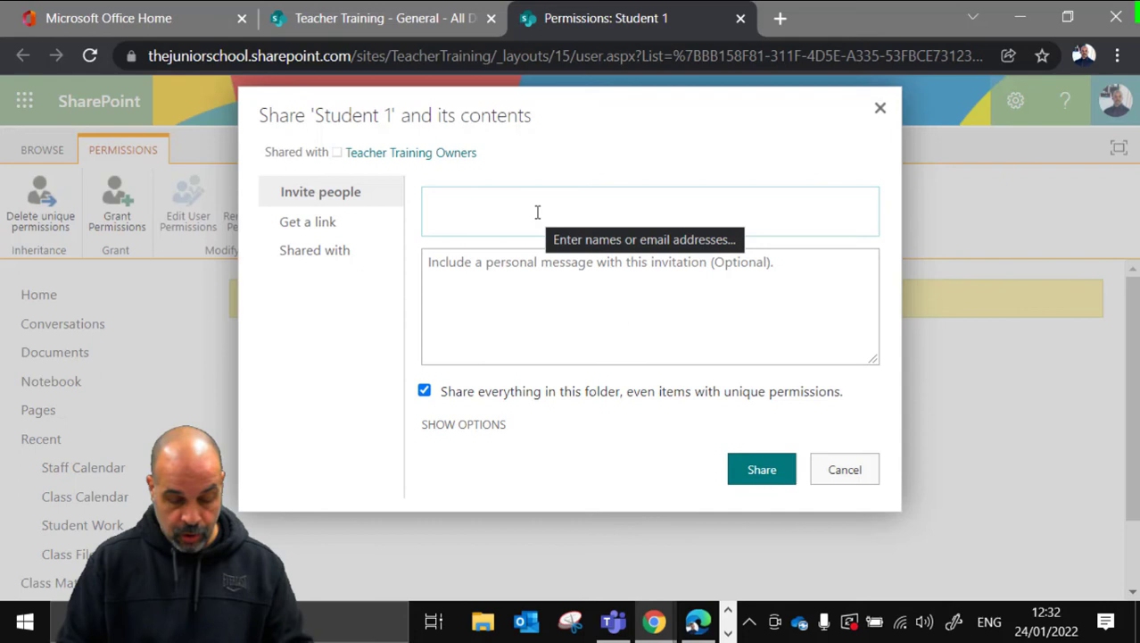
text(stu1)
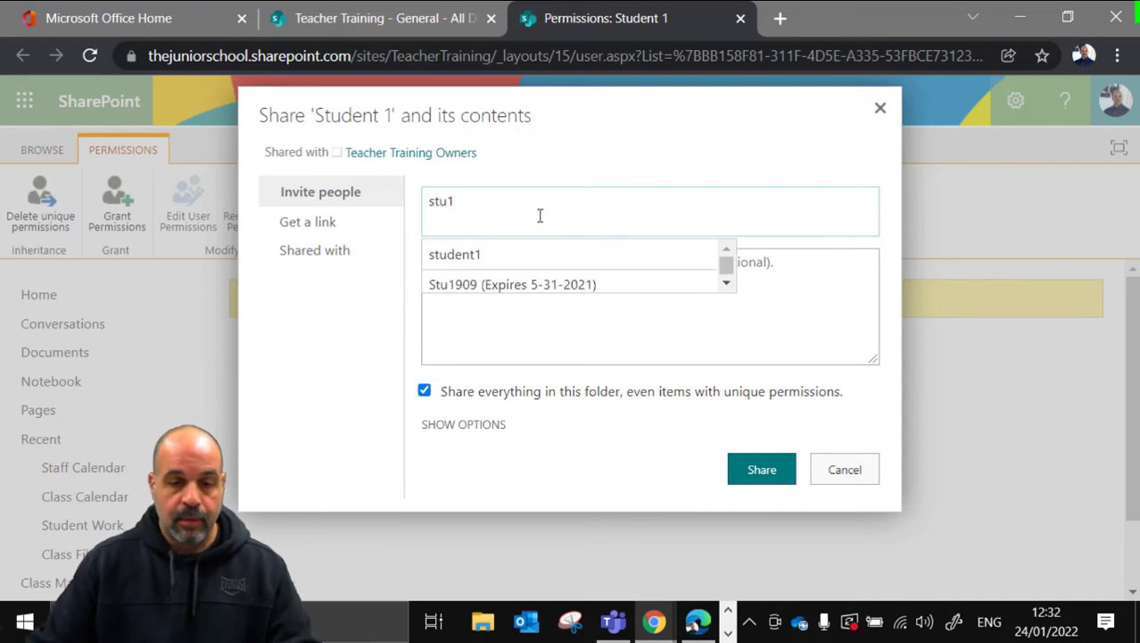
click(458, 256)
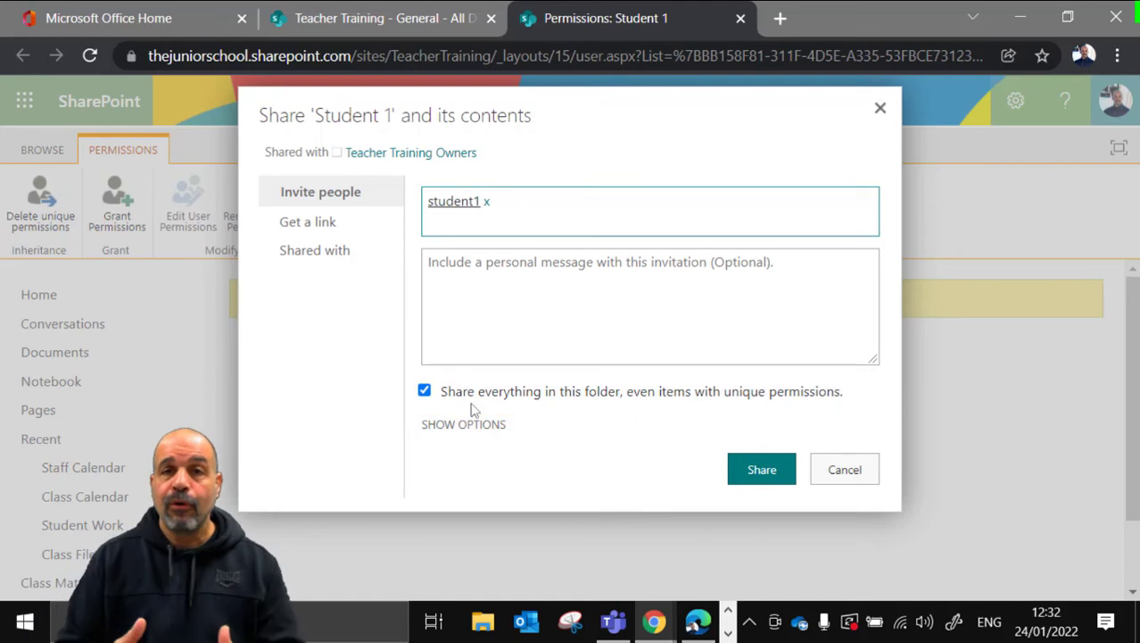
click(772, 473)
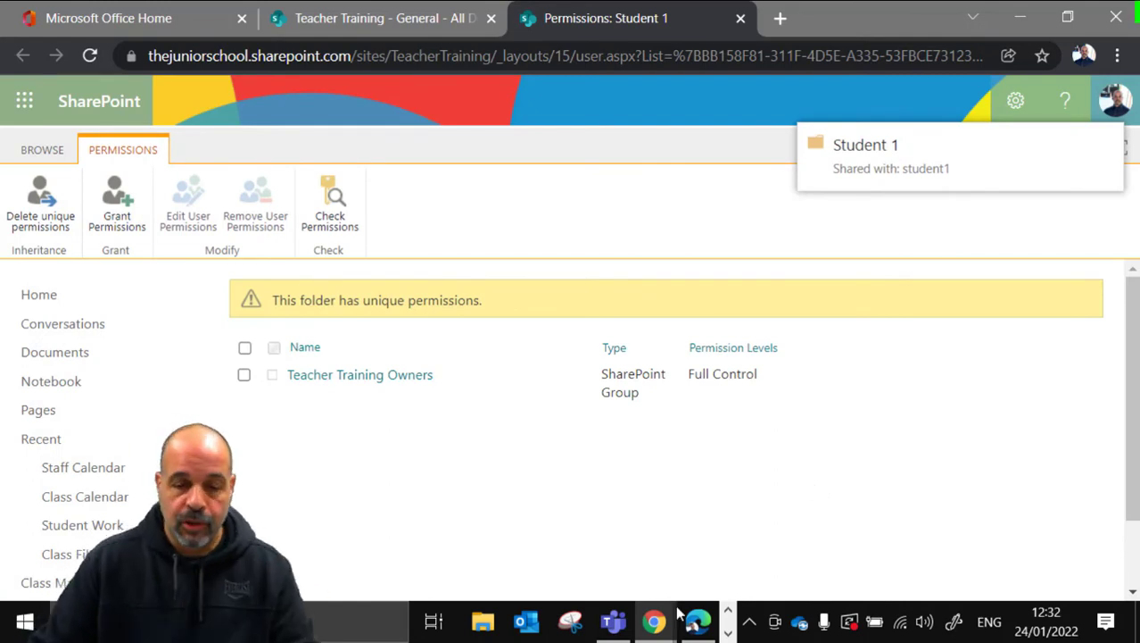
mouse_move(654, 621)
click(598, 558)
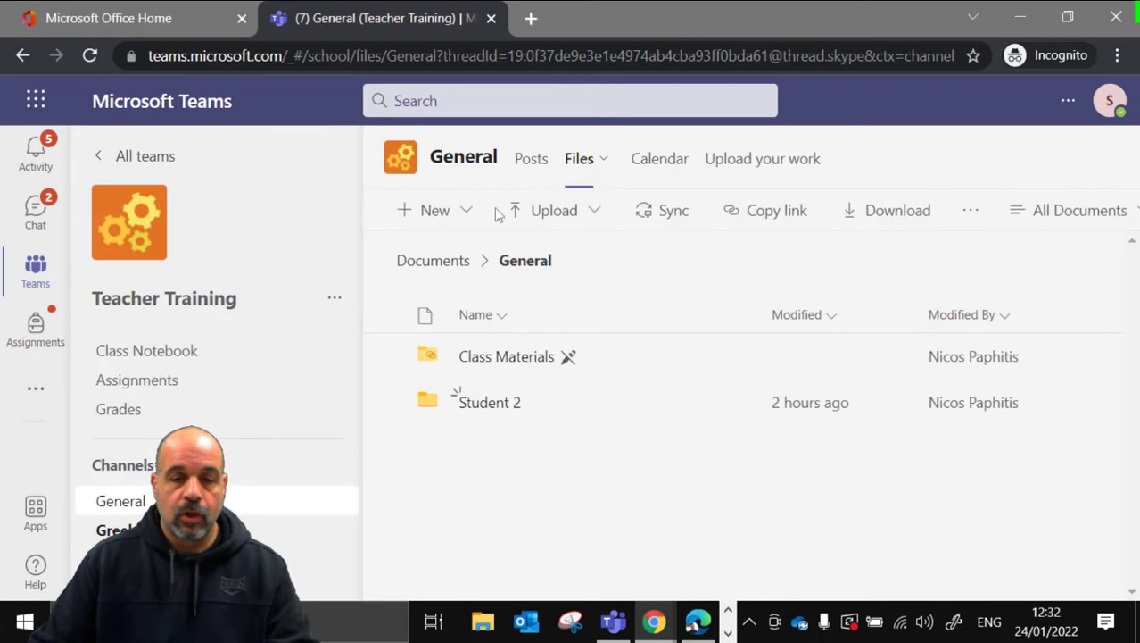
Step: Reload both students' Teams General files, then close the Student 1 permissions page
click(531, 165)
click(583, 169)
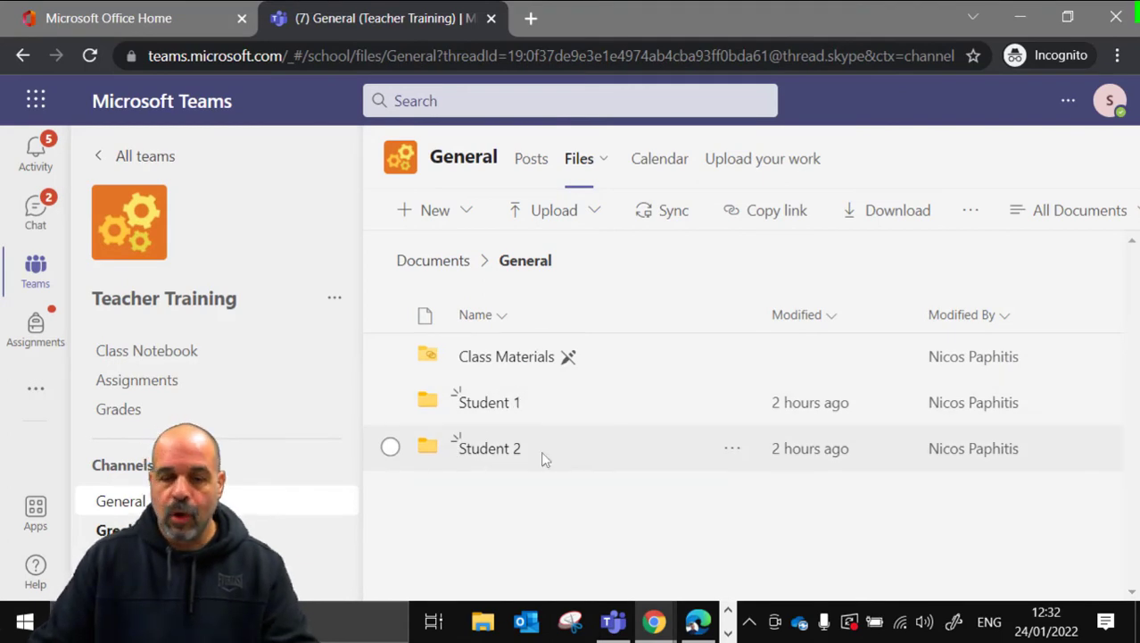
key(alt+Tab)
click(535, 162)
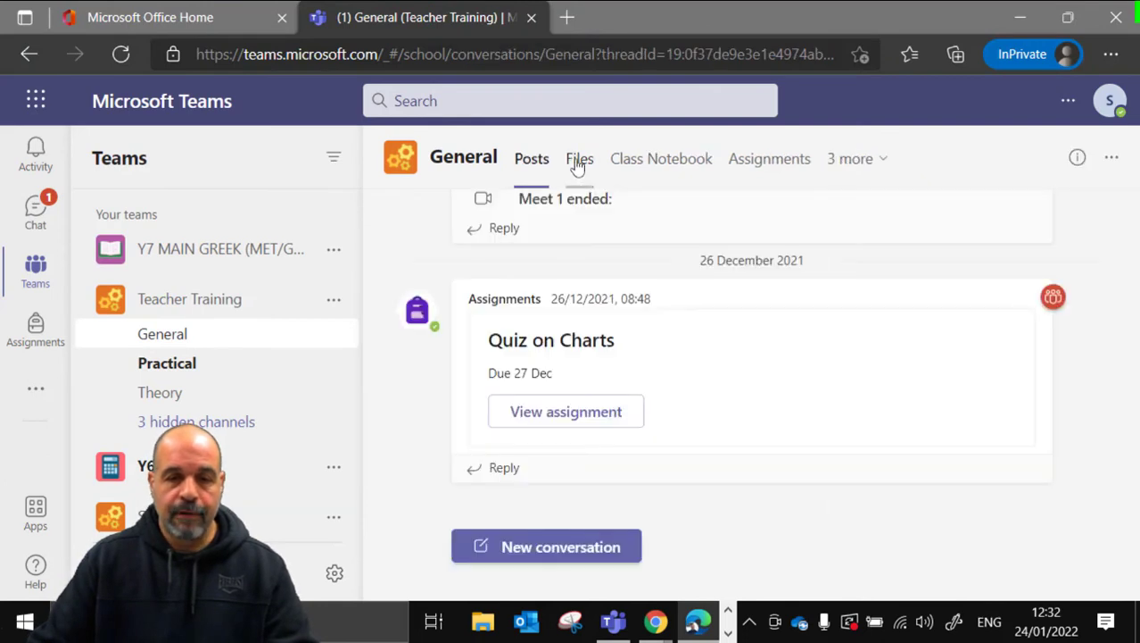
click(577, 167)
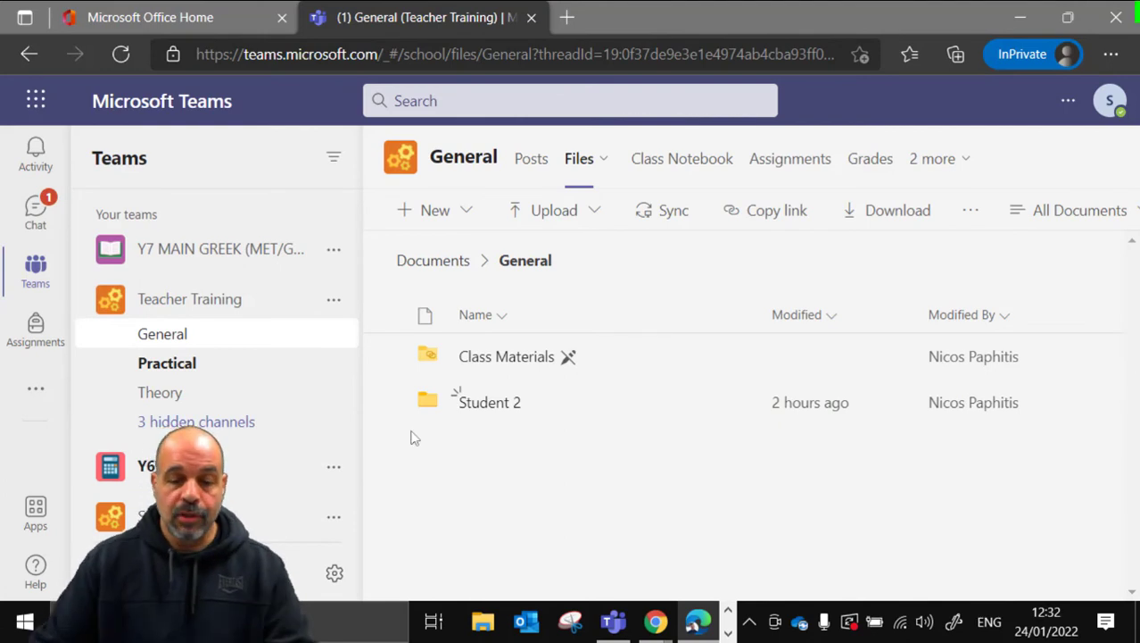
mouse_move(654, 622)
click(687, 581)
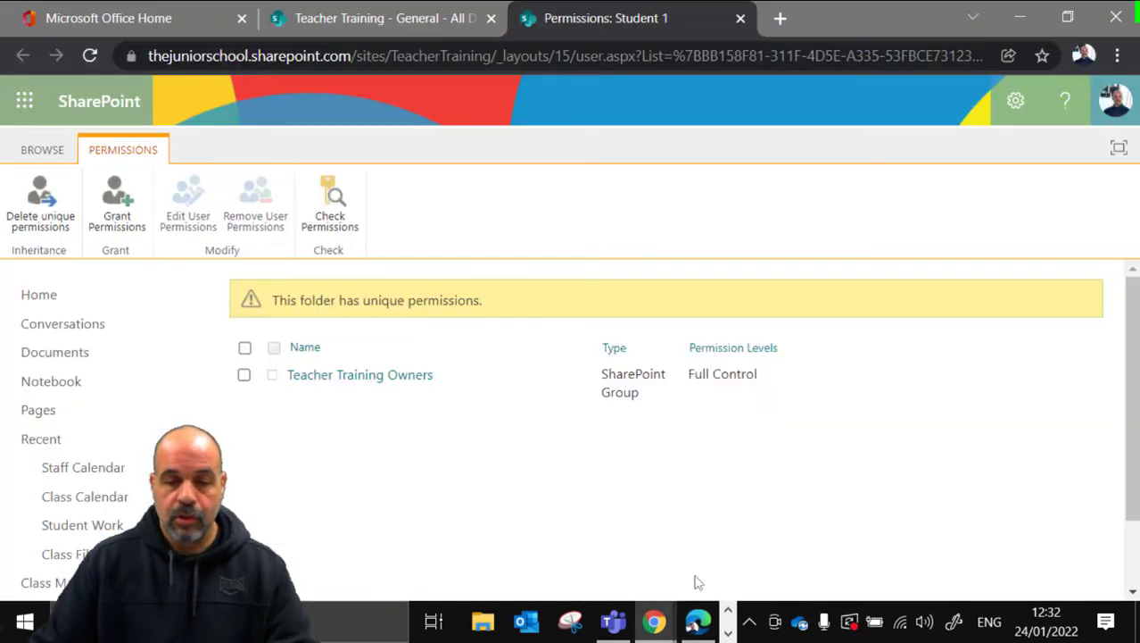
click(740, 19)
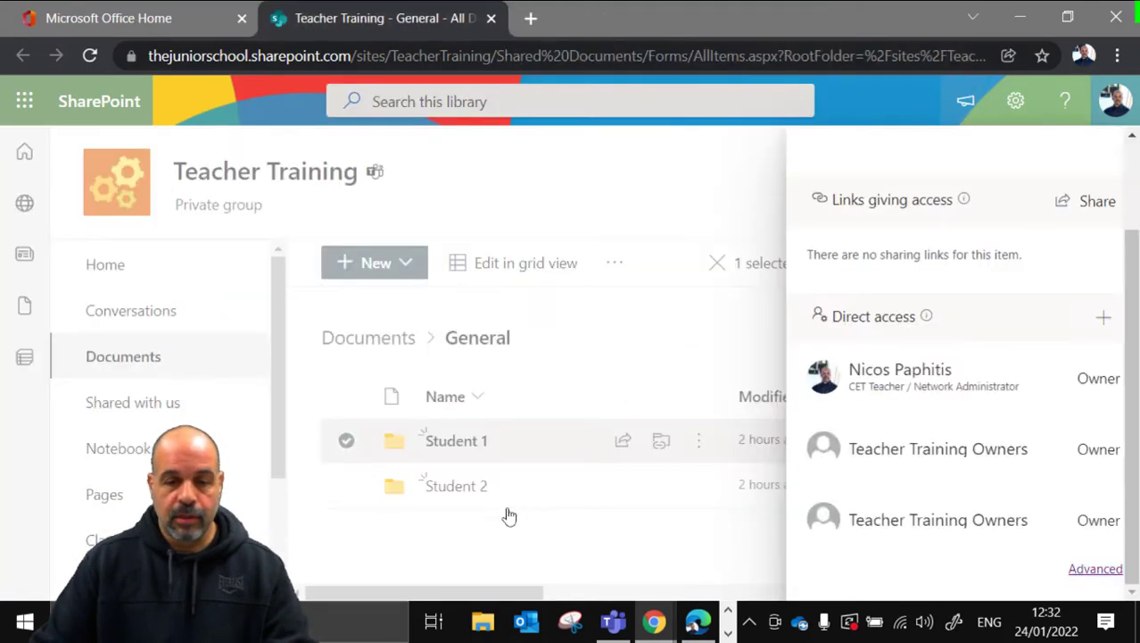
Step: Stop sharing the Student 2 folder with Teacher Training Members and Teacher Training Visitors
click(346, 440)
click(346, 485)
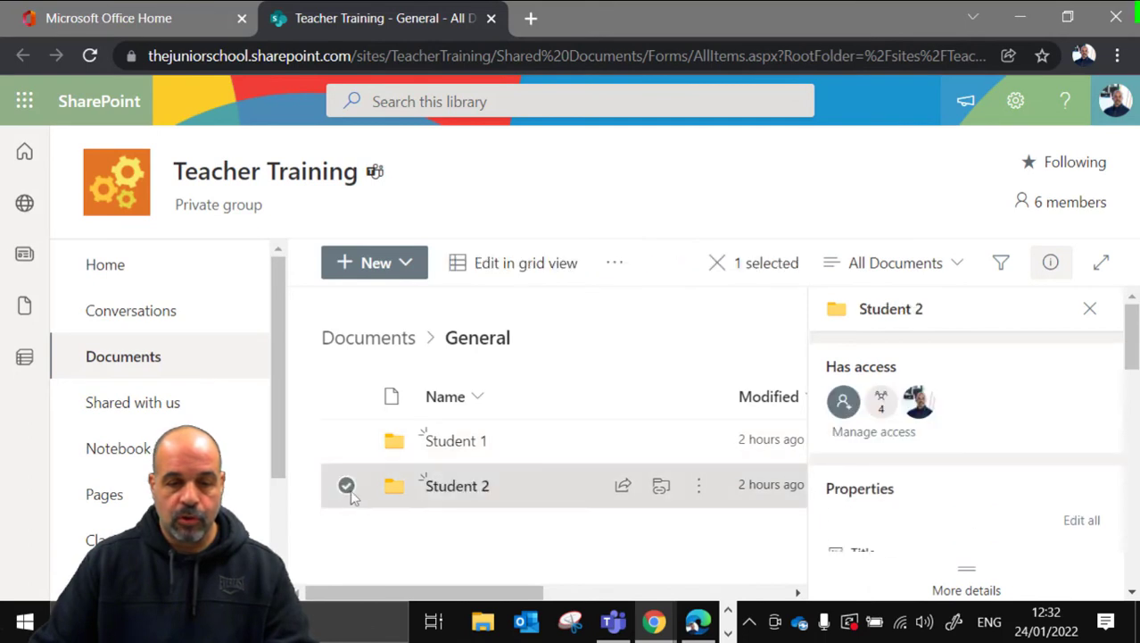
click(900, 438)
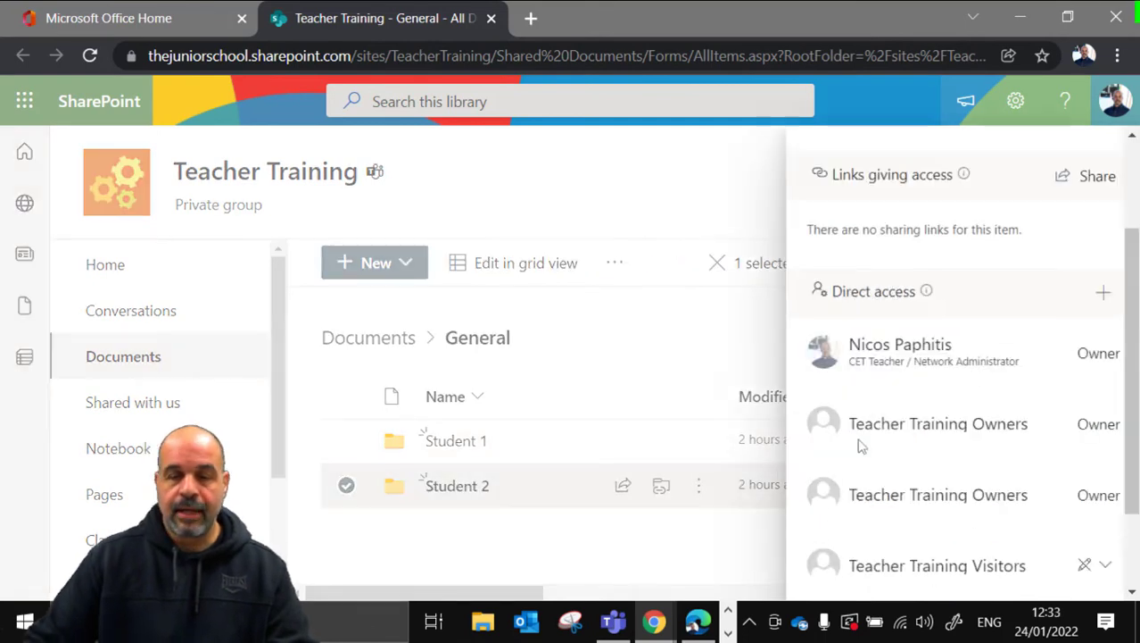
scroll(879, 443, down, 2)
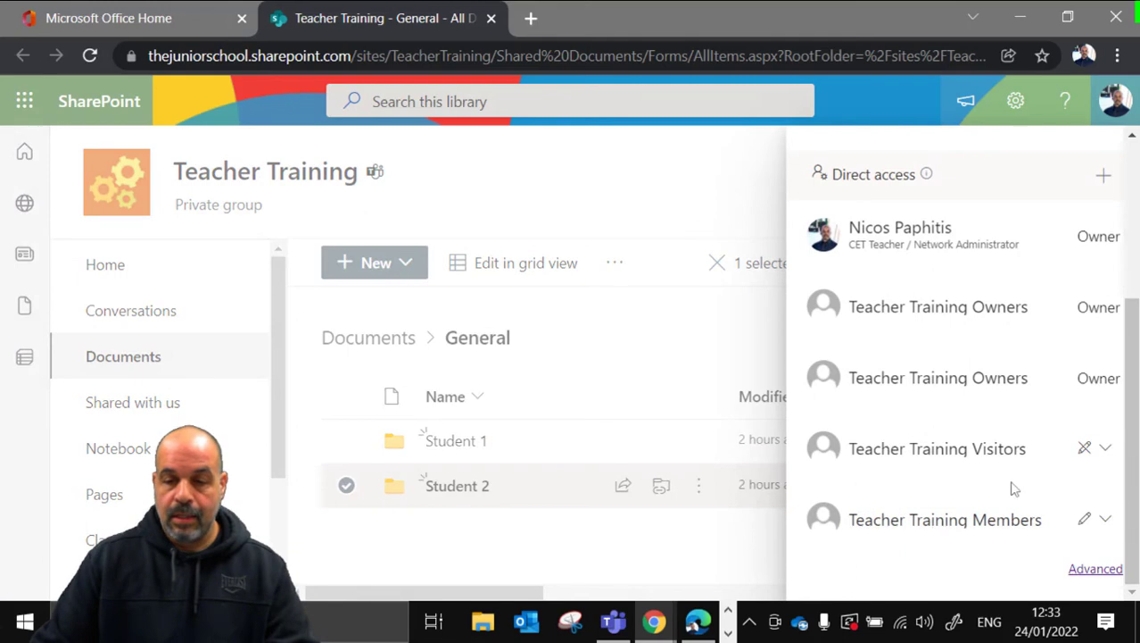
click(1082, 525)
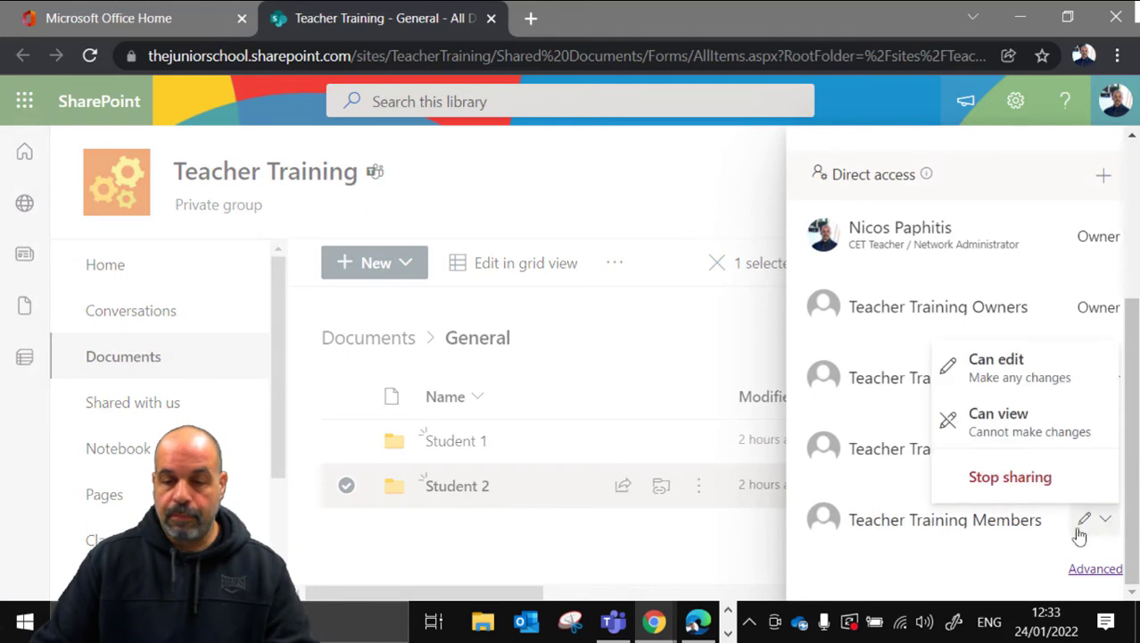
click(1026, 478)
click(959, 355)
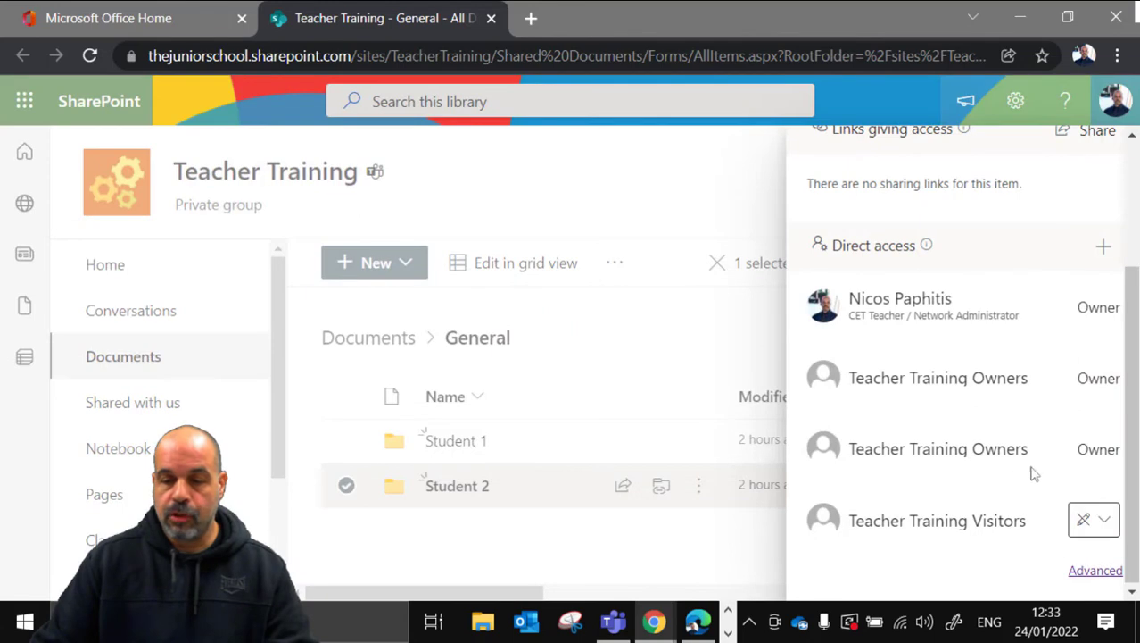
click(1084, 519)
click(1011, 474)
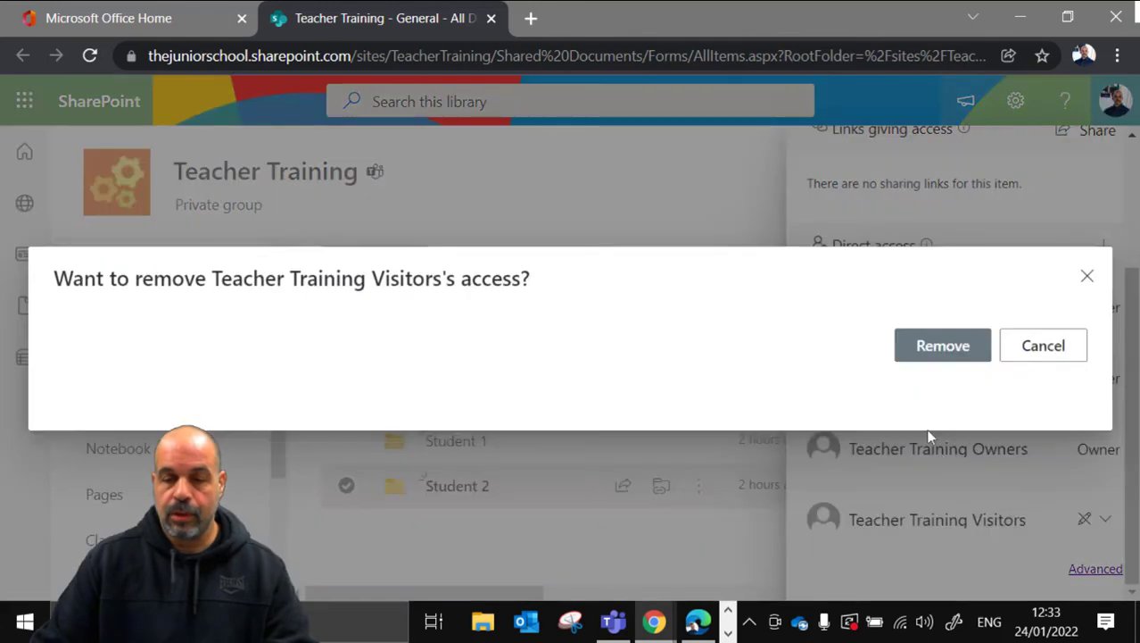
click(946, 358)
click(1090, 571)
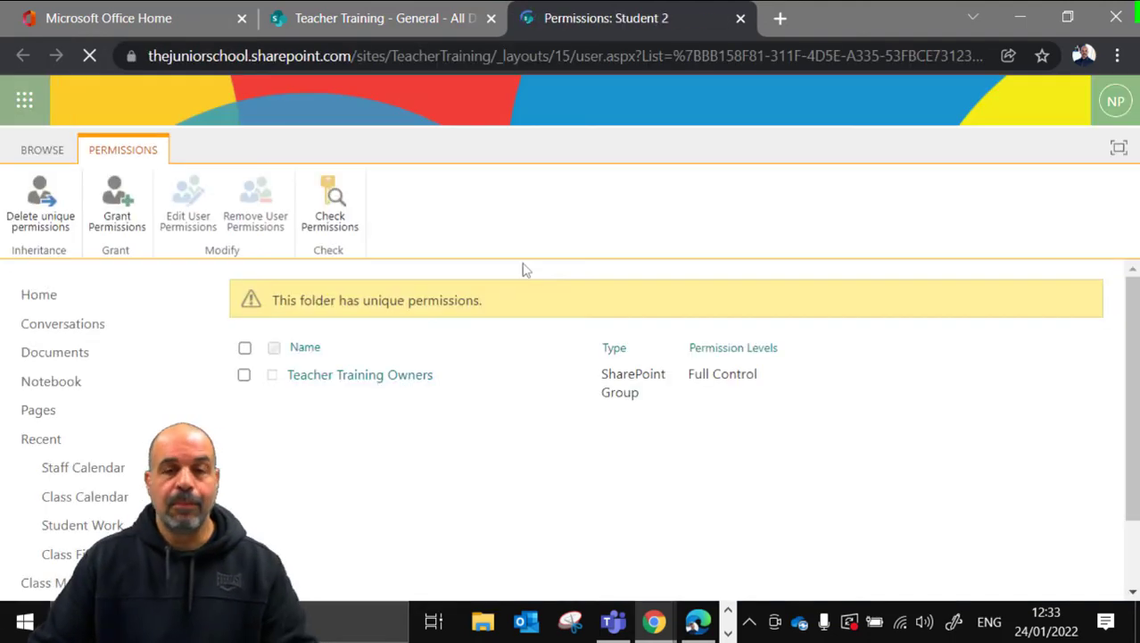
Step: Share the Student 2 folder with the second student's account via Grant Permissions
click(108, 204)
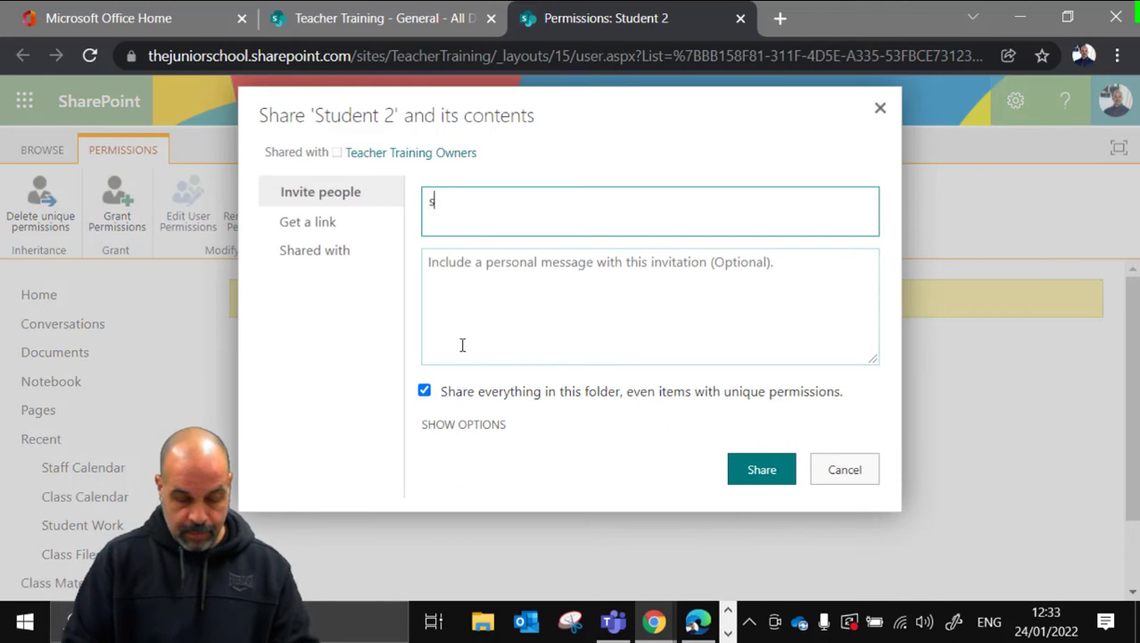
text(stu2@)
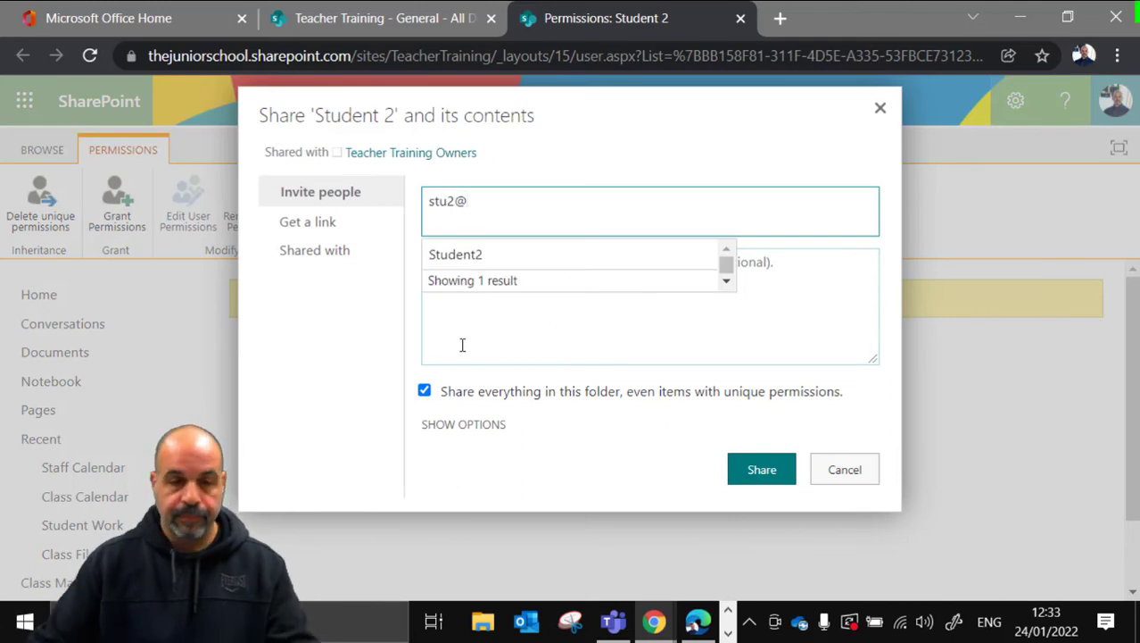
click(473, 257)
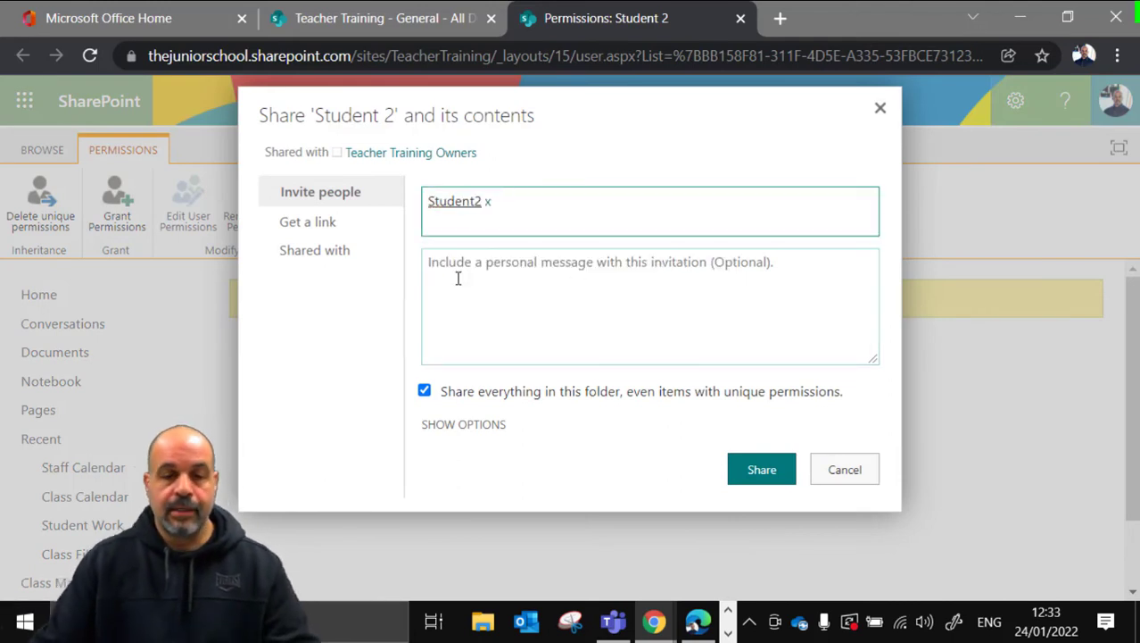
click(763, 473)
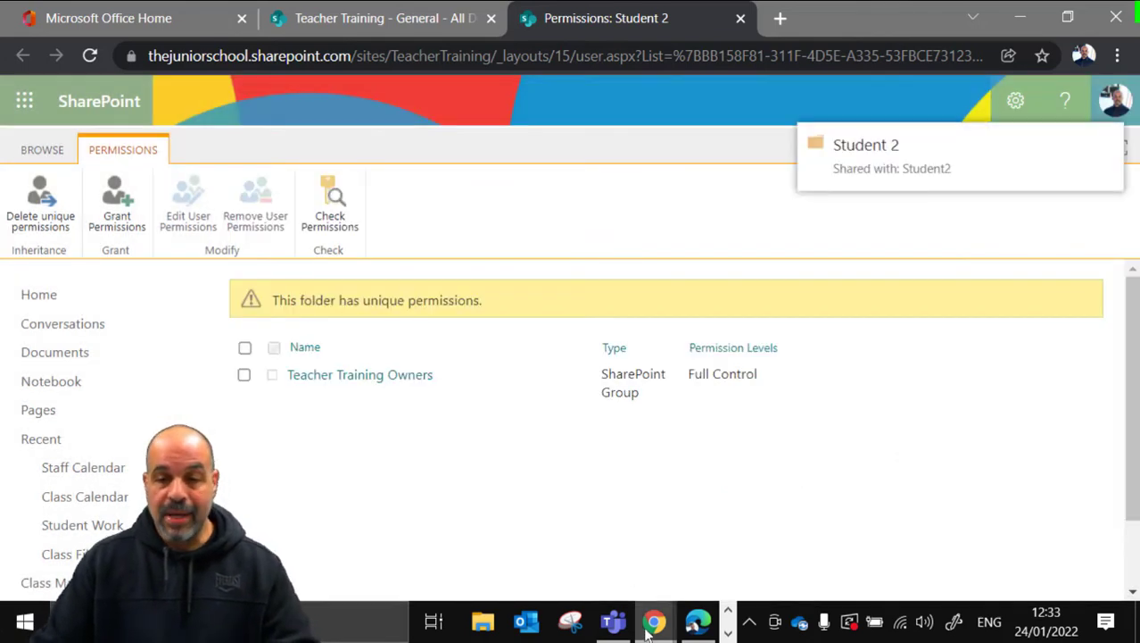
mouse_move(649, 629)
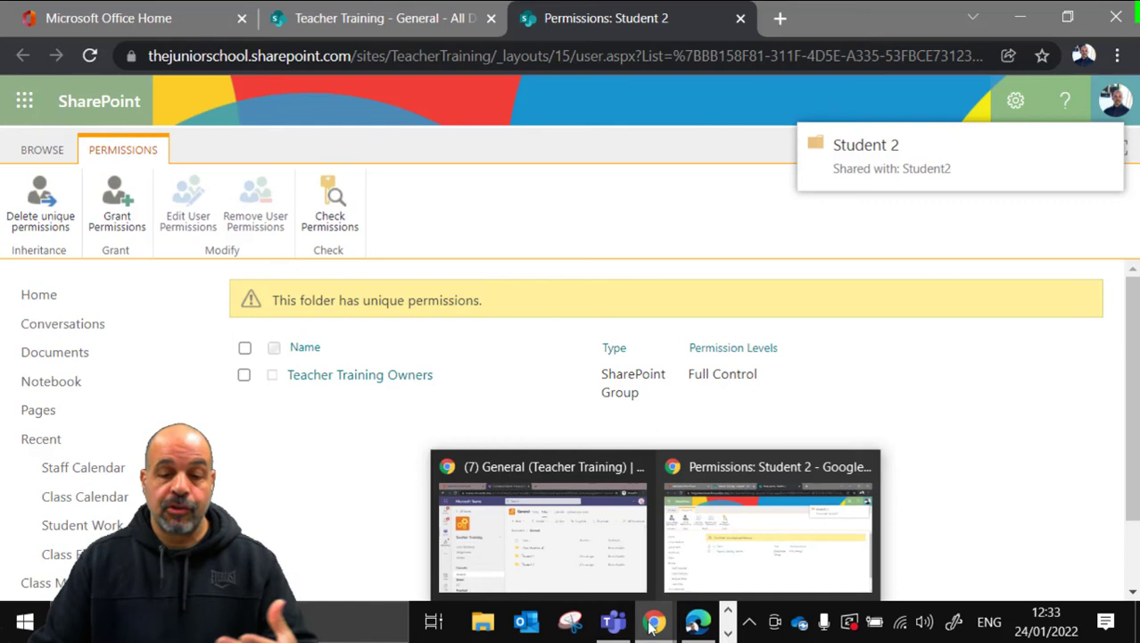
Step: Reload General's files in both students' Teams windows, each showing only their own folder
click(607, 558)
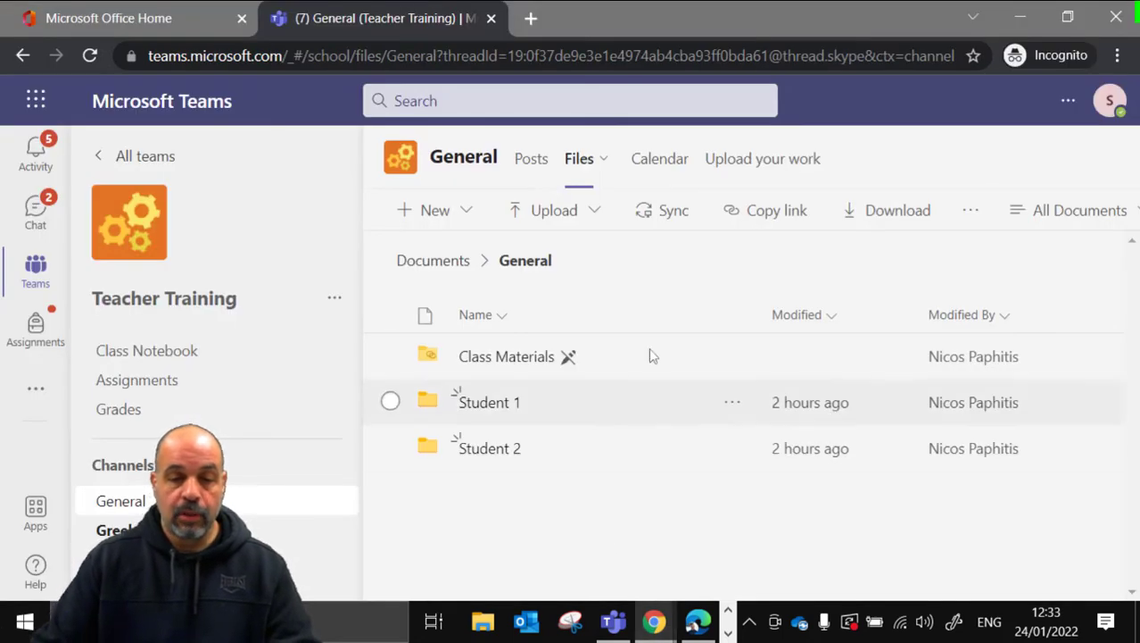
click(535, 163)
click(580, 165)
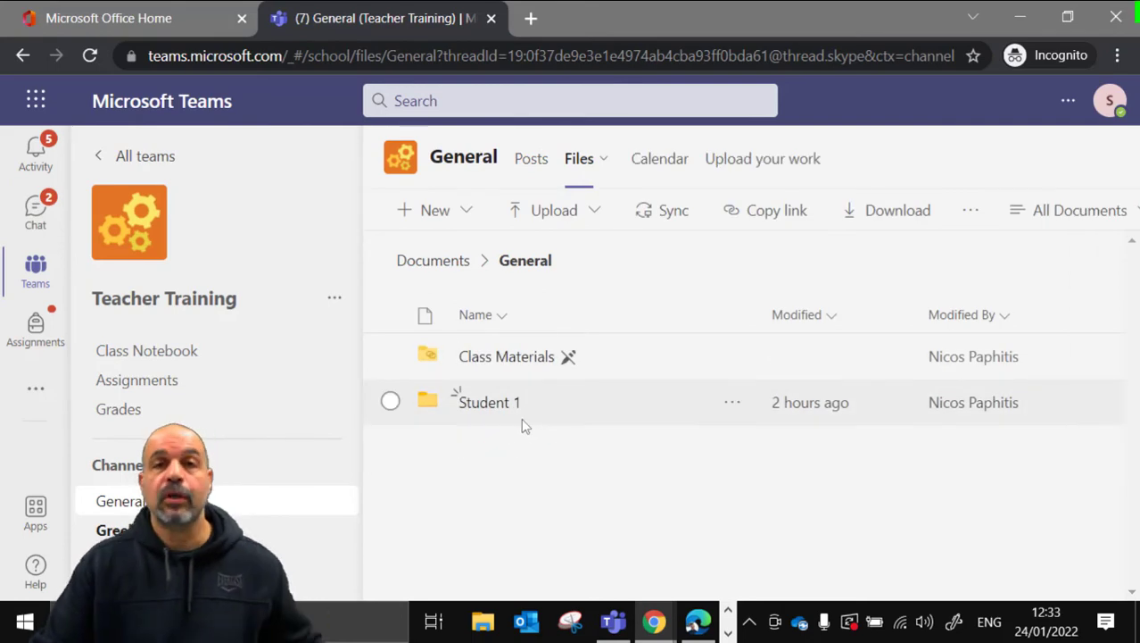
click(696, 620)
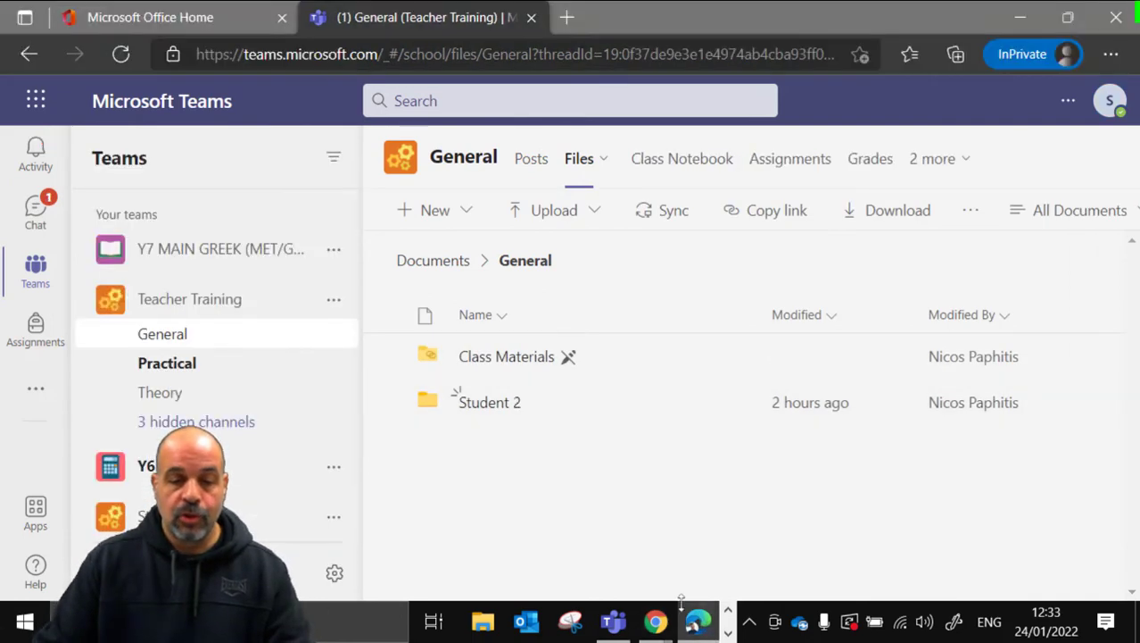
click(531, 159)
click(580, 160)
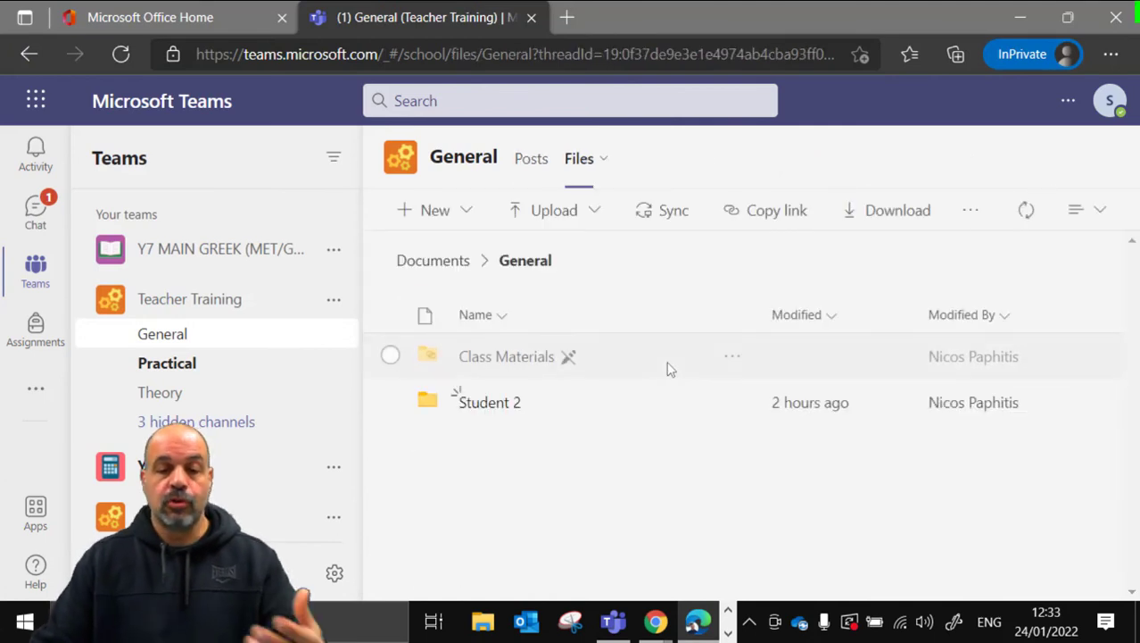
Step: Show General's files in the teacher's Teams desktop app, listing both Student folders
click(613, 624)
click(547, 95)
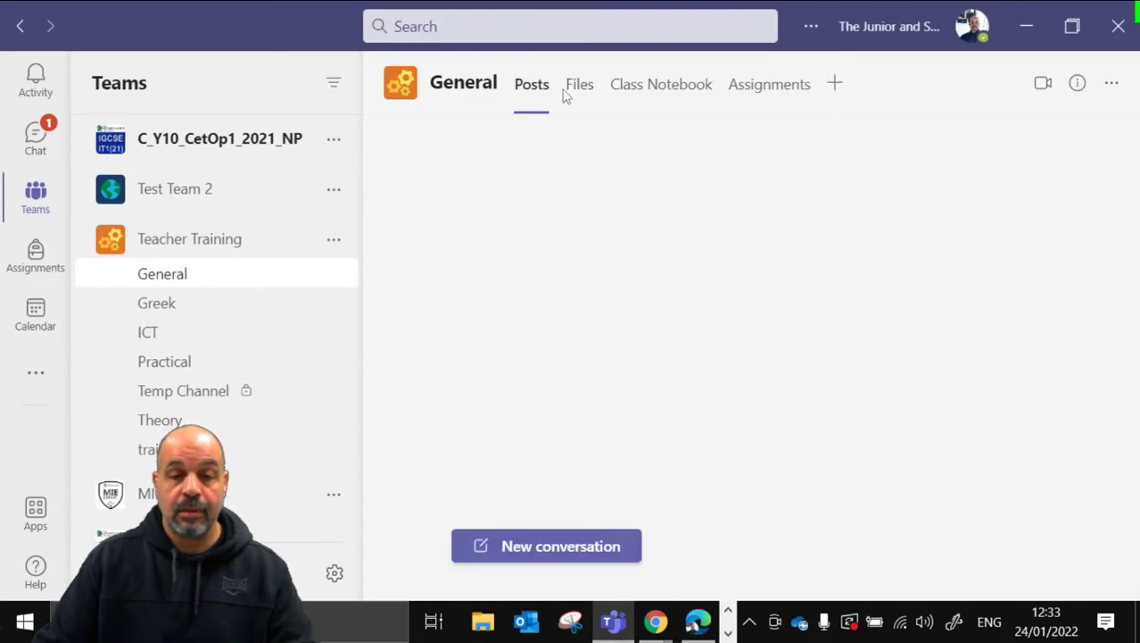
click(586, 110)
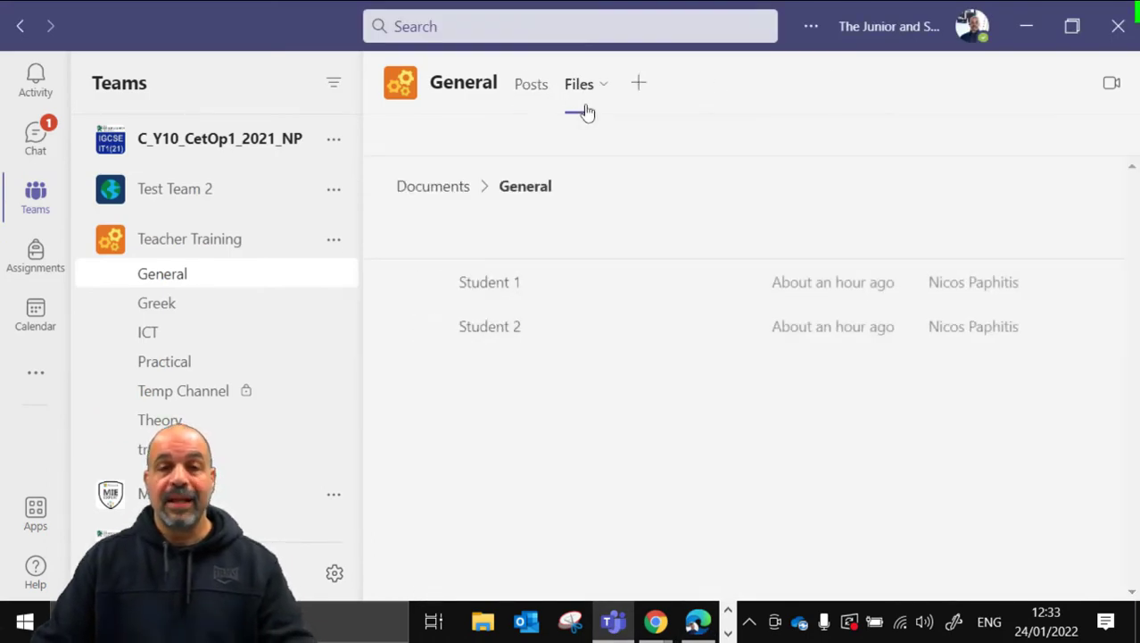